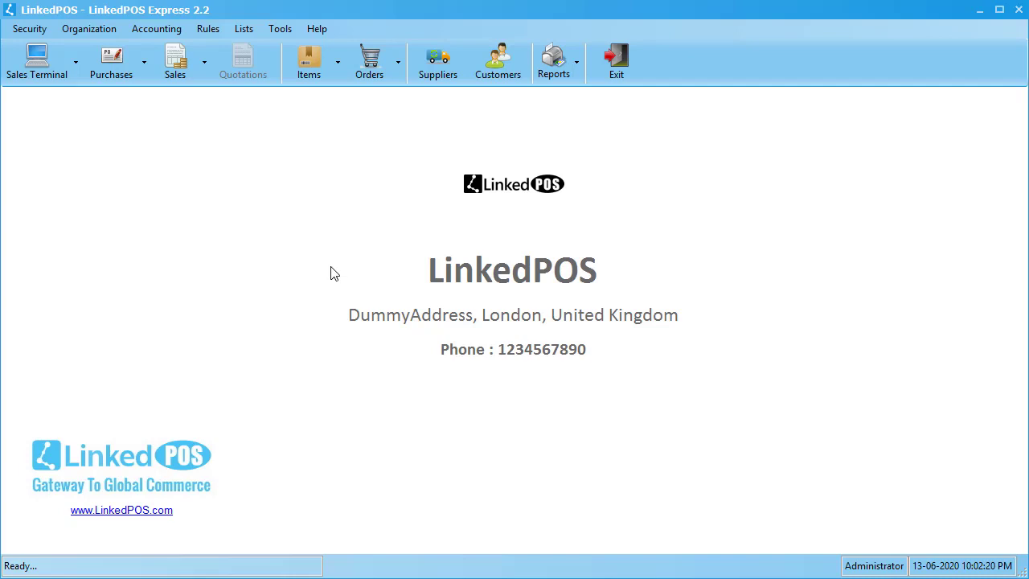
- Go to the Item Discount Rules list under Rules > Discount Rules
{"action": "left_click", "coordinate": [210, 30]}
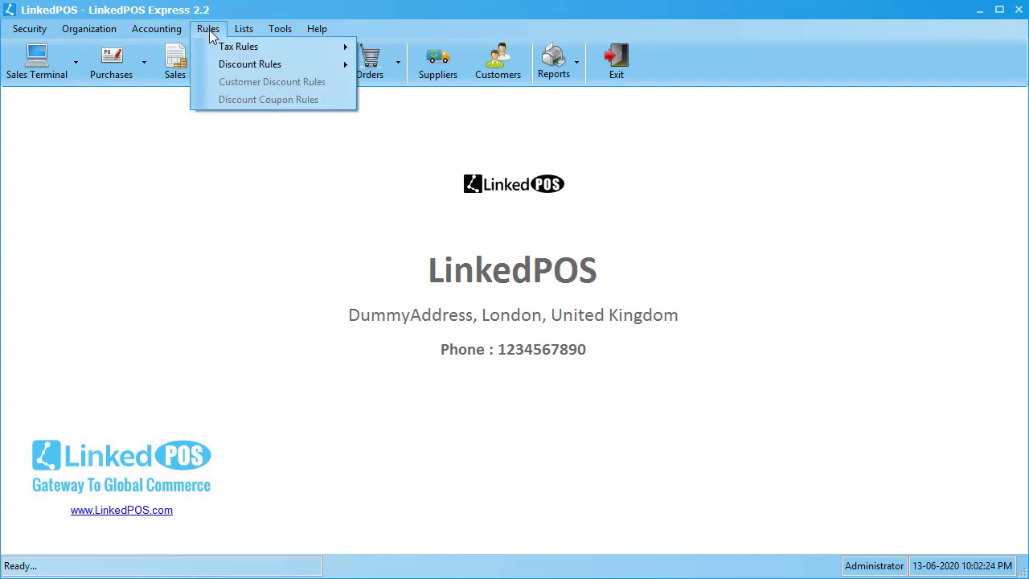
{"action": "mouse_move", "coordinate": [304, 71]}
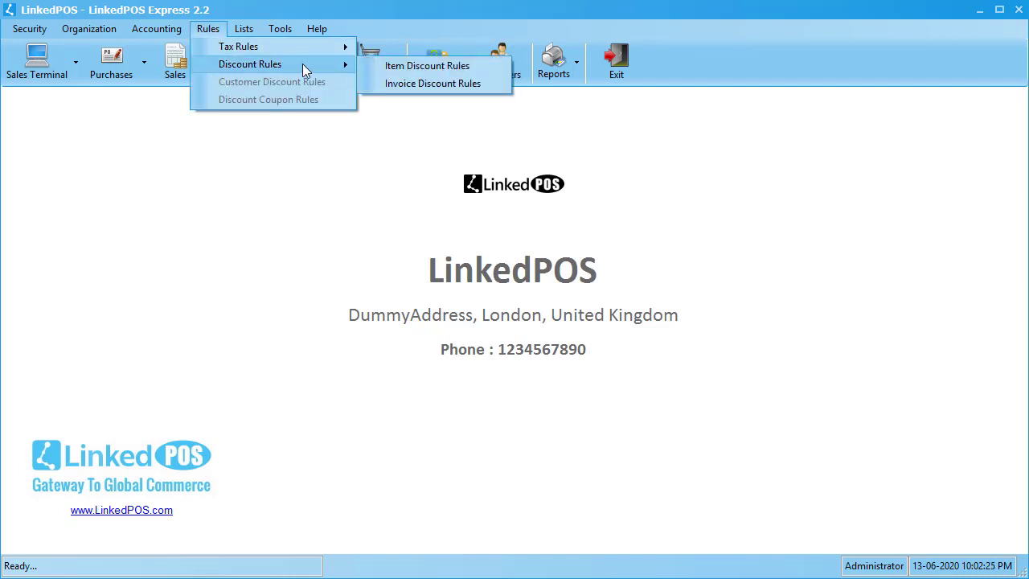
{"action": "left_click", "coordinate": [391, 66]}
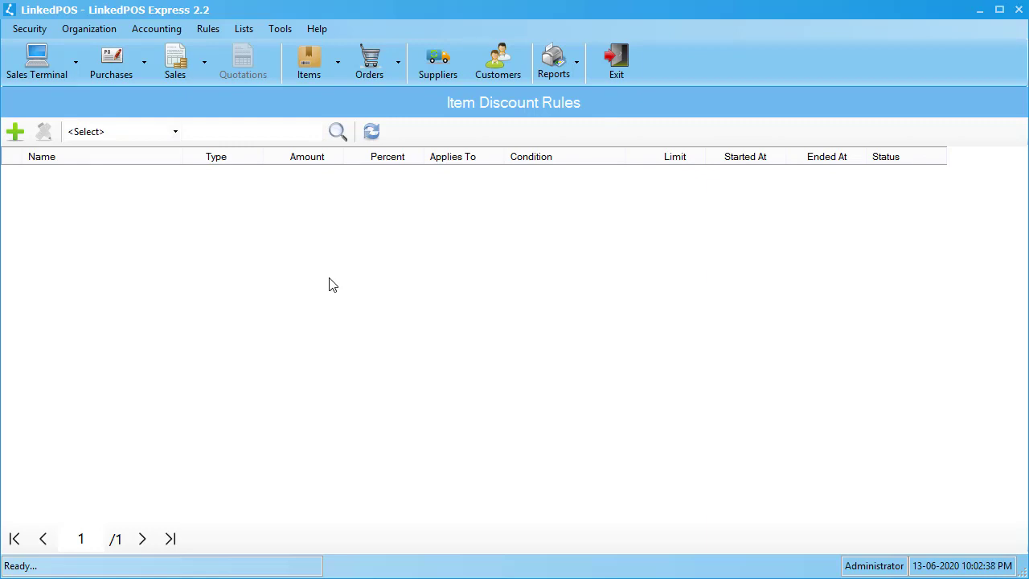
- Start a new item discount rule named 'Seasonal Discount'
{"action": "left_click", "coordinate": [16, 133]}
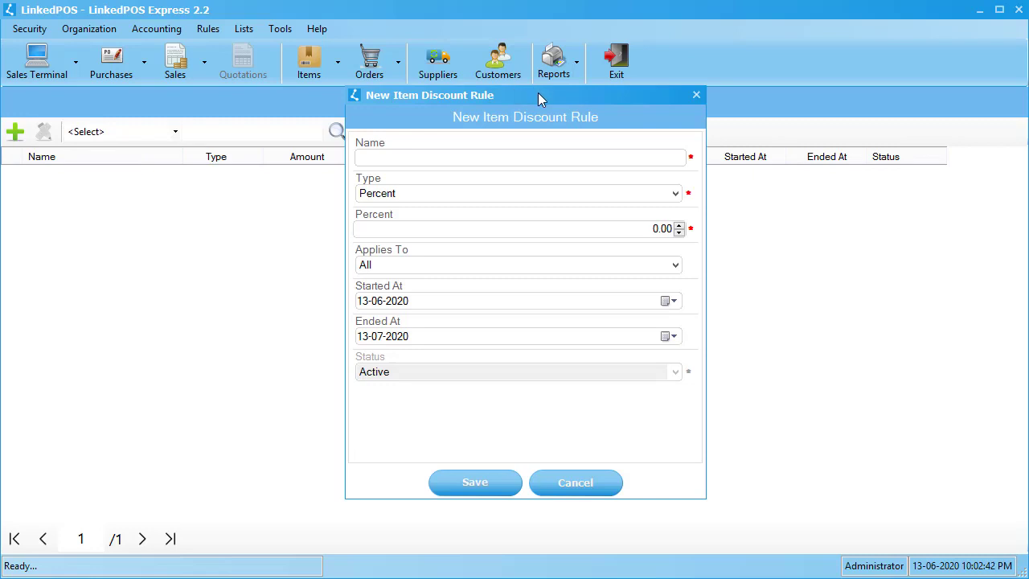
{"action": "left_click_drag", "start_coordinate": [537, 93], "coordinate": [571, 90]}
{"action": "left_click", "coordinate": [499, 155]}
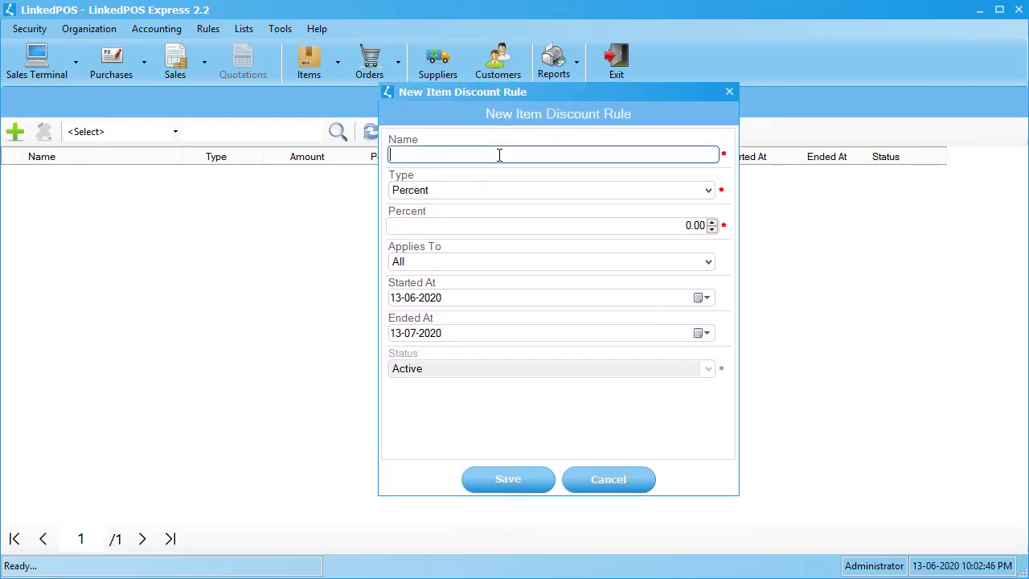
{"action": "type", "text": "Seasonal Discount"}
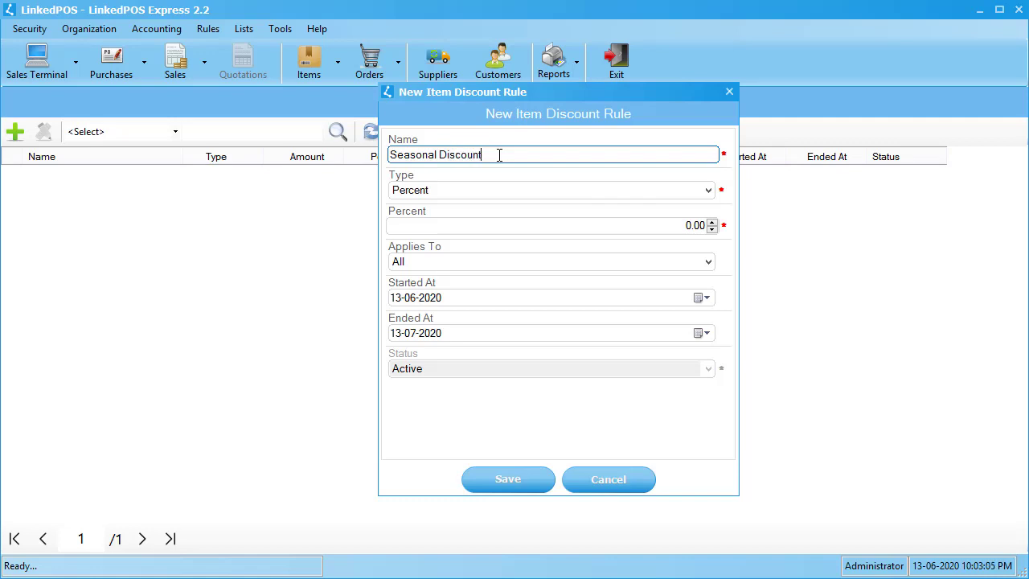
- Set the discount type to Percent with a value of 2.40
{"action": "left_click", "coordinate": [493, 195]}
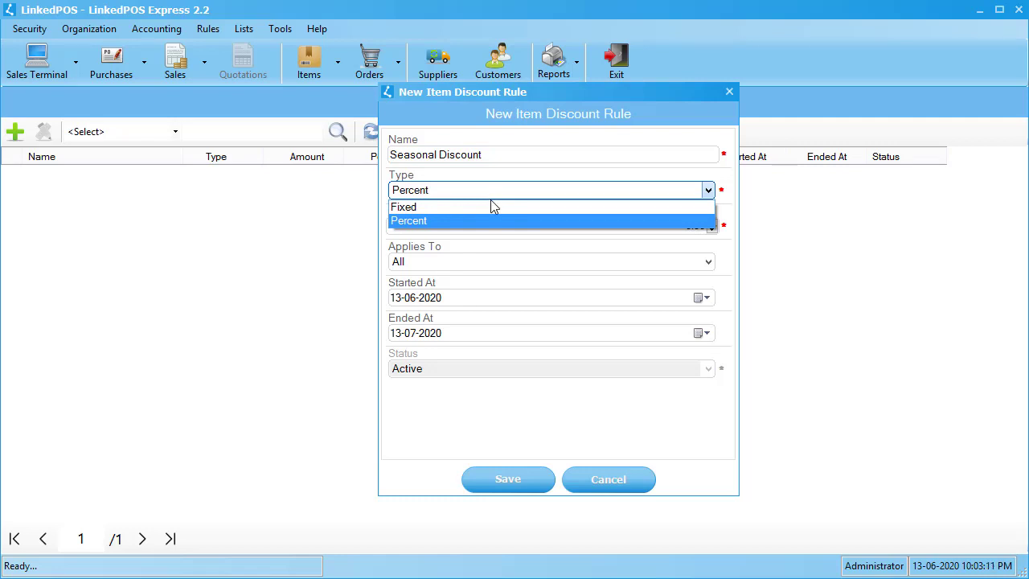
{"action": "left_click", "coordinate": [484, 223]}
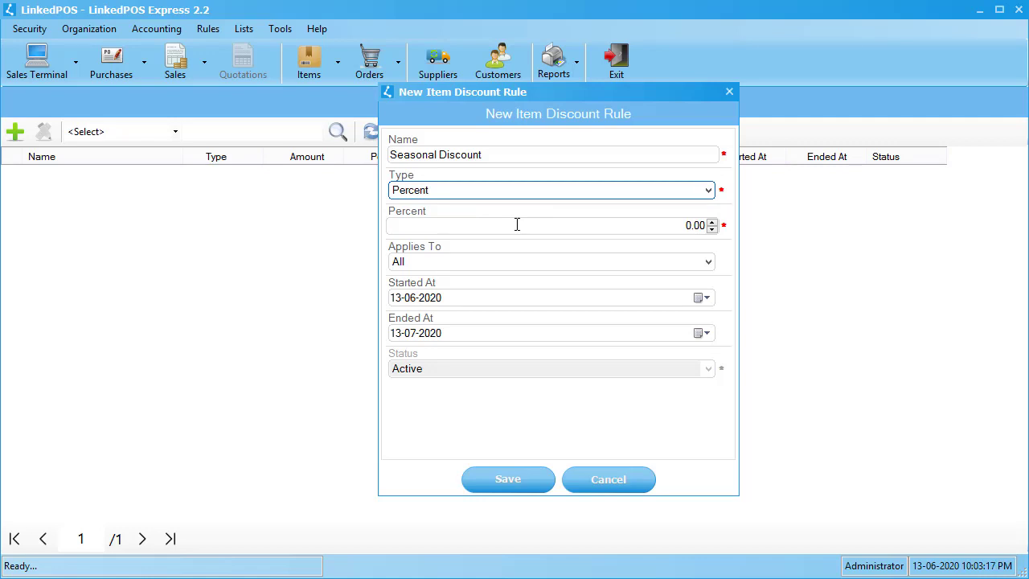
{"action": "left_click", "coordinate": [493, 191]}
{"action": "left_click", "coordinate": [487, 205]}
{"action": "left_click", "coordinate": [485, 199]}
{"action": "left_click", "coordinate": [480, 218]}
{"action": "left_click", "coordinate": [615, 225]}
{"action": "scroll", "coordinate": [643, 225], "scroll_direction": "up", "scroll_amount": 14}
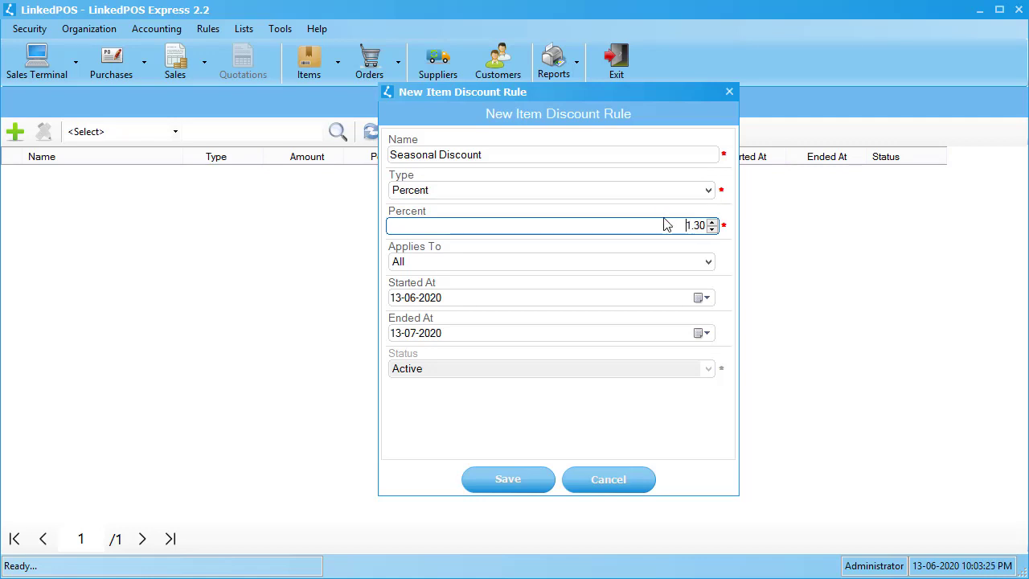
{"action": "scroll", "coordinate": [663, 227], "scroll_direction": "up", "scroll_amount": 8}
{"action": "scroll", "coordinate": [662, 226], "scroll_direction": "up", "scroll_amount": 2}
{"action": "left_click", "coordinate": [616, 266]}
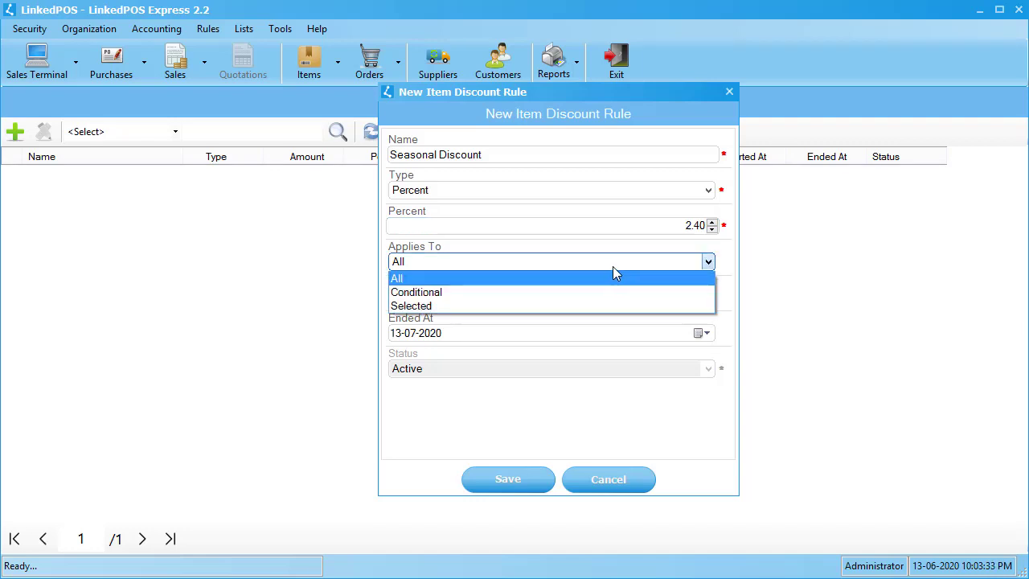
- Apply the discount to Selected items, with all 13 catalogue items in the Selected list
{"action": "left_click", "coordinate": [577, 307]}
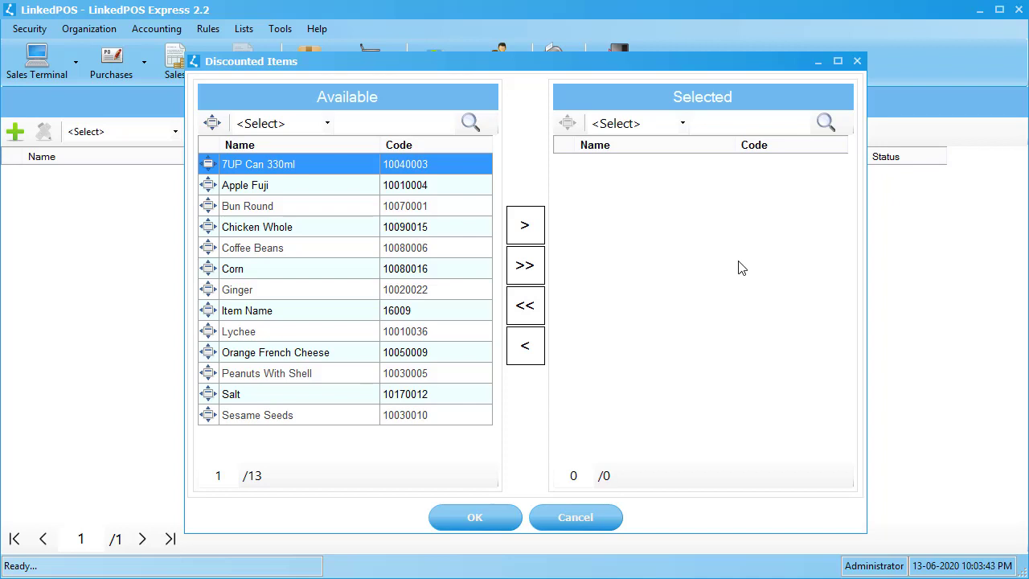
{"action": "left_click", "coordinate": [453, 232]}
{"action": "left_click", "coordinate": [525, 227]}
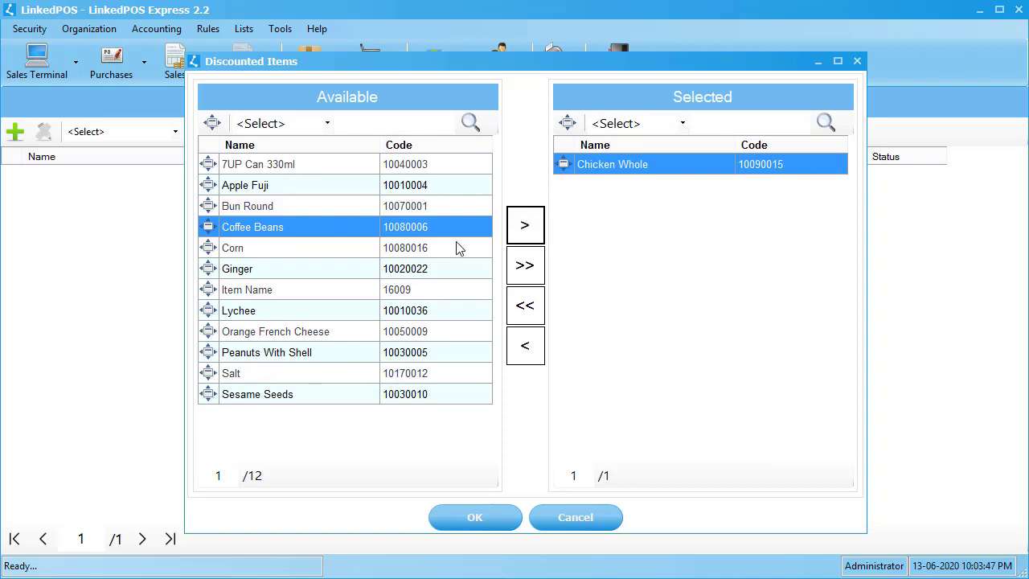
{"action": "left_click", "coordinate": [525, 266]}
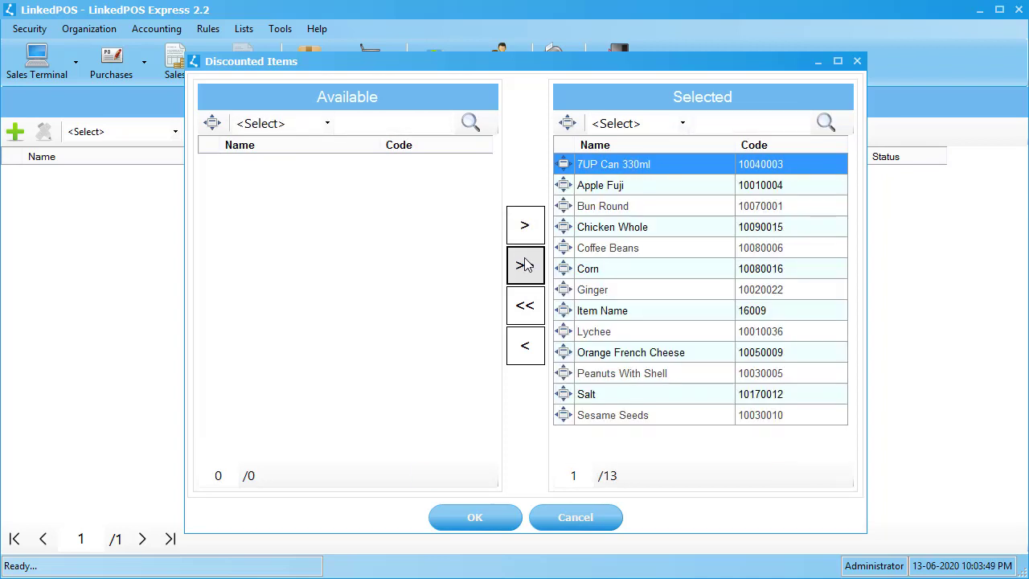
{"action": "left_click", "coordinate": [657, 334]}
{"action": "left_click", "coordinate": [526, 344]}
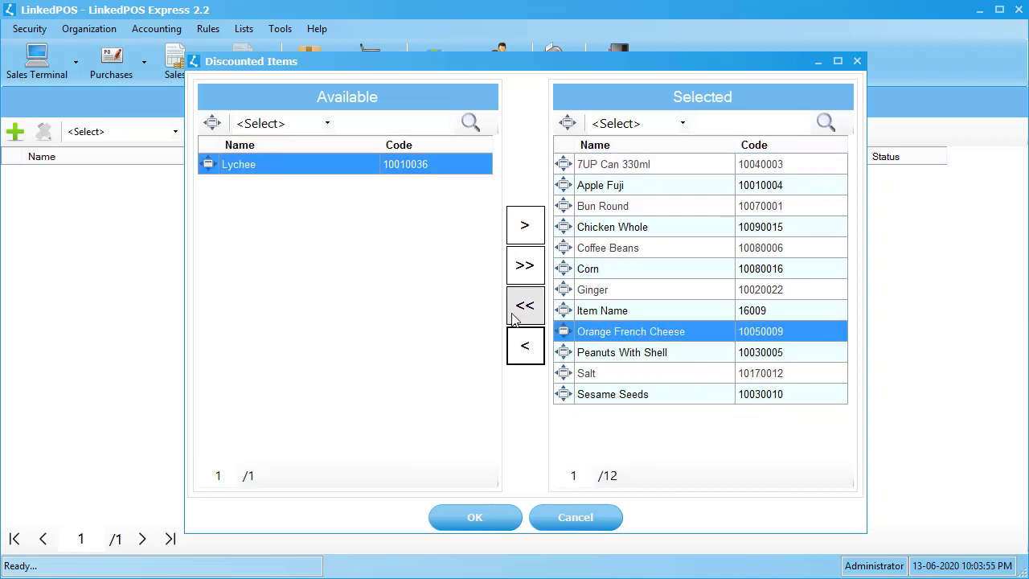
{"action": "left_click", "coordinate": [524, 310]}
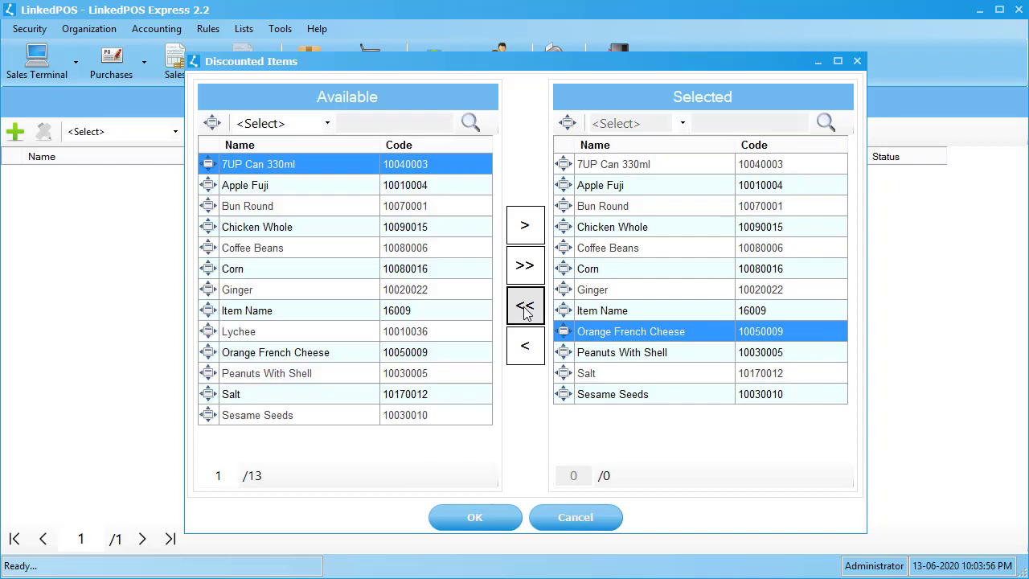
{"action": "left_click", "coordinate": [527, 266]}
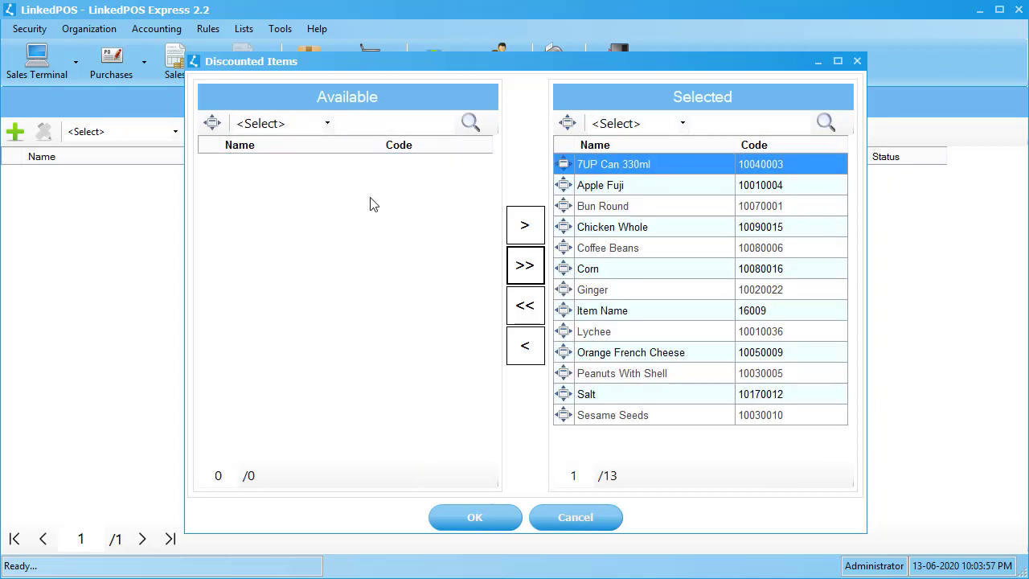
{"action": "left_click", "coordinate": [300, 129]}
{"action": "left_click", "coordinate": [356, 137]}
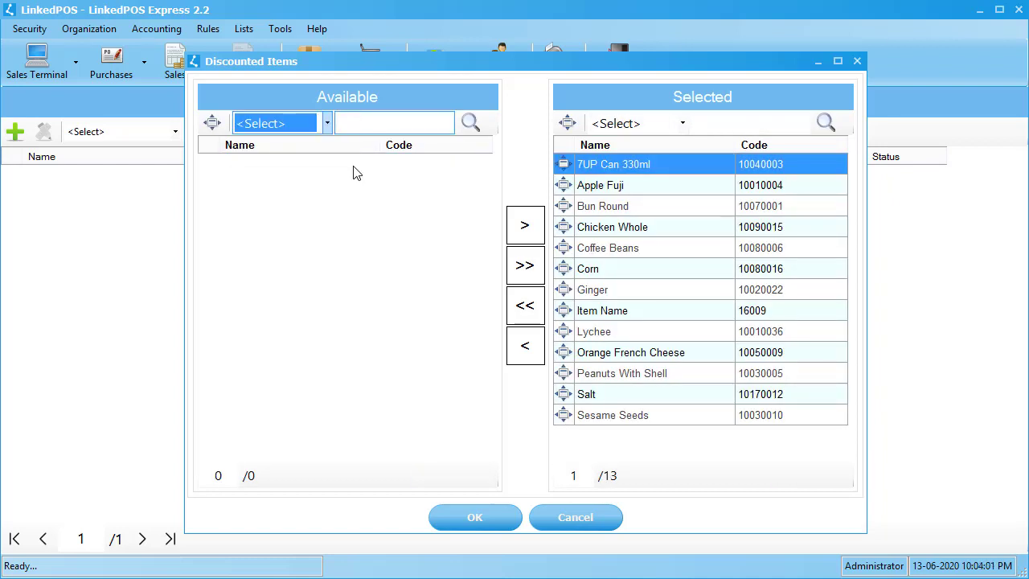
{"action": "left_click", "coordinate": [474, 517]}
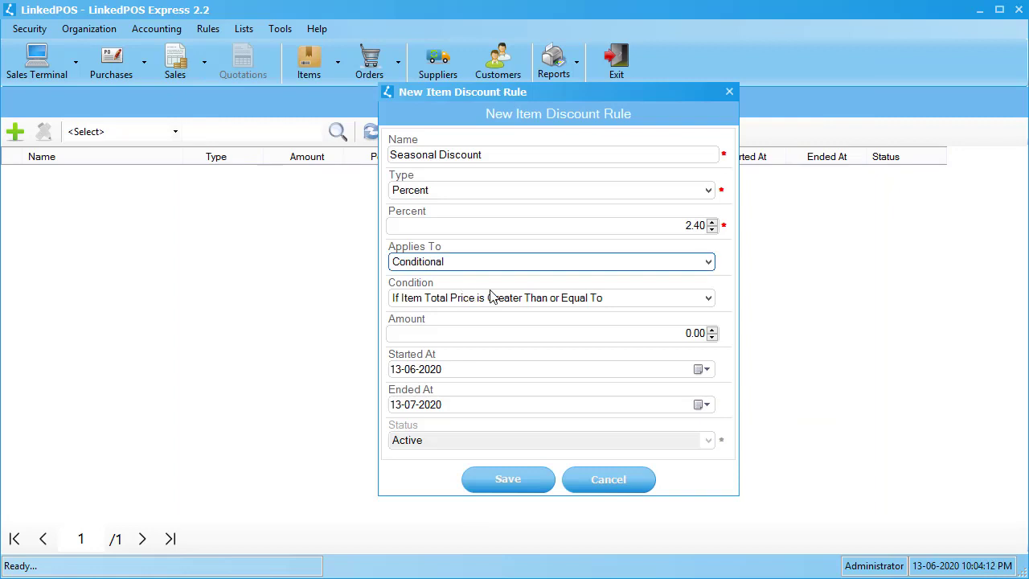
- Set the condition to item quantity greater than or equal to 0, then save the rule
{"action": "left_click", "coordinate": [627, 299]}
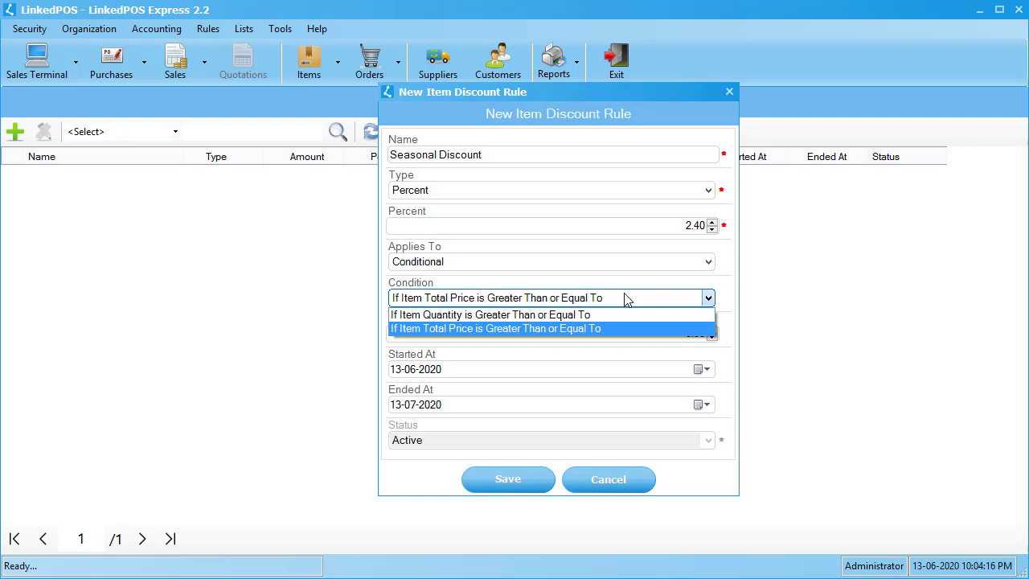
{"action": "left_click", "coordinate": [545, 318]}
{"action": "left_click", "coordinate": [692, 332]}
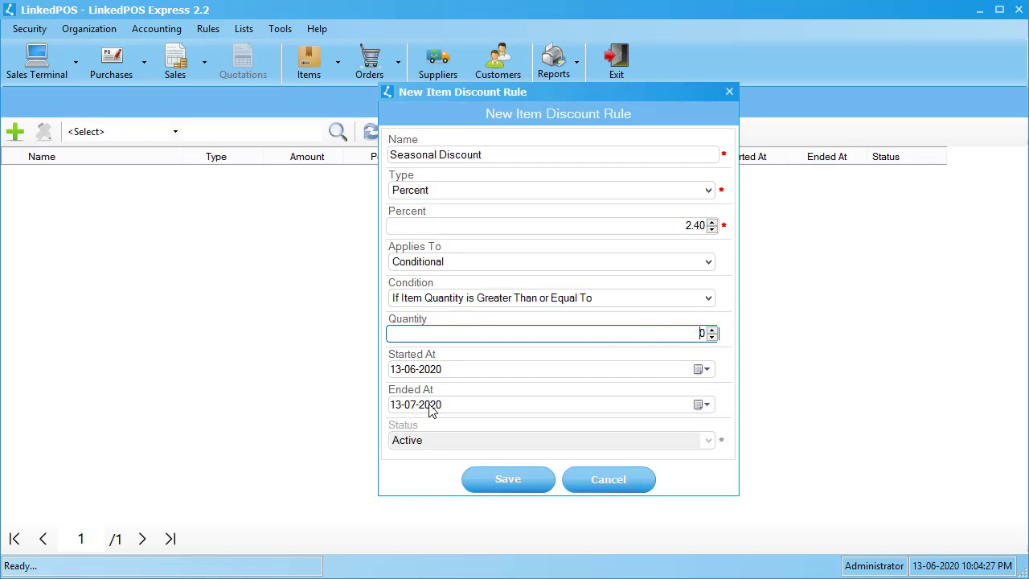
{"action": "left_click", "coordinate": [486, 483]}
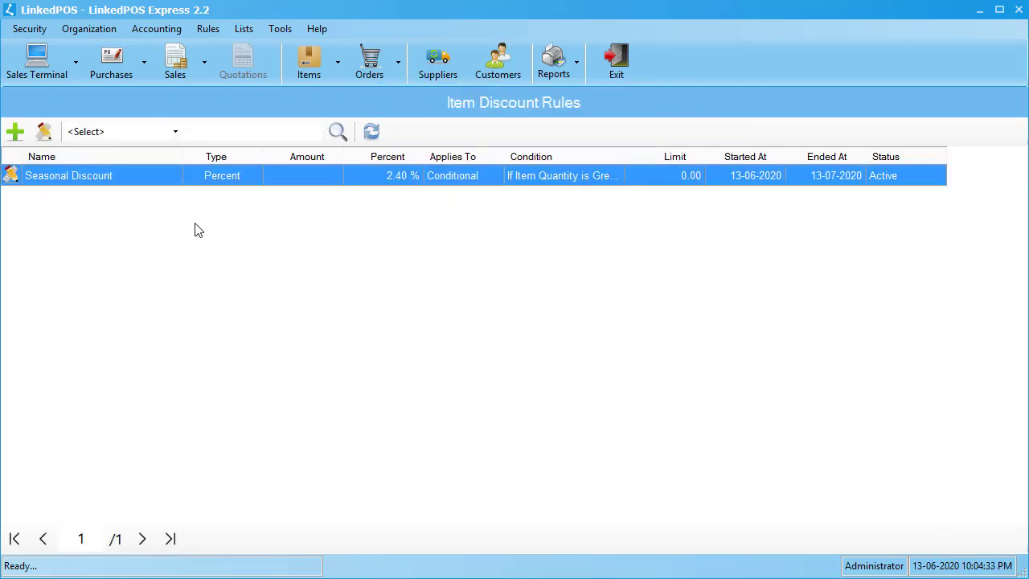
- Check the Seasonal Discount rule's details and Active status, closing without changes
{"action": "double_click", "coordinate": [158, 186]}
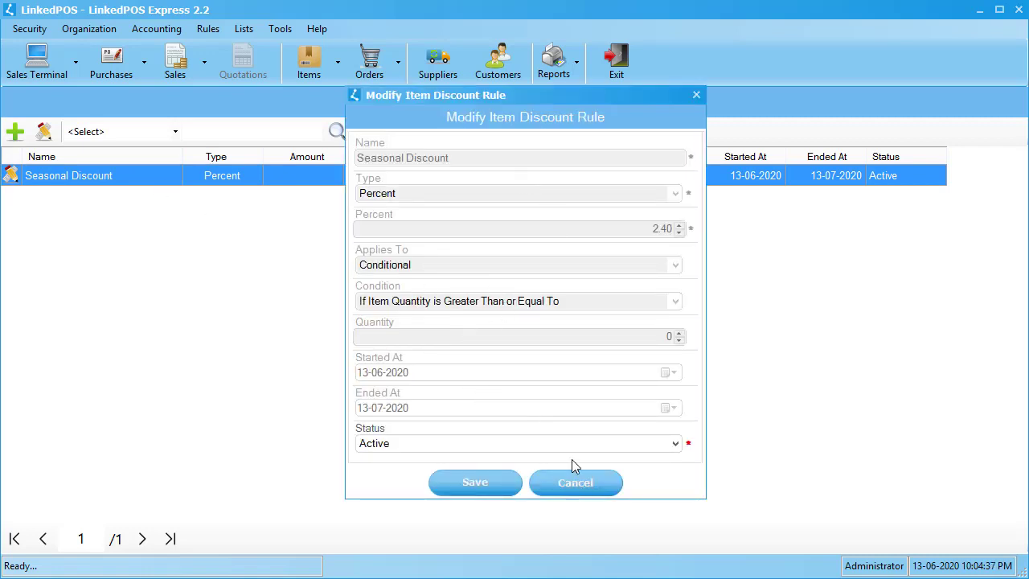
{"action": "left_click", "coordinate": [578, 479]}
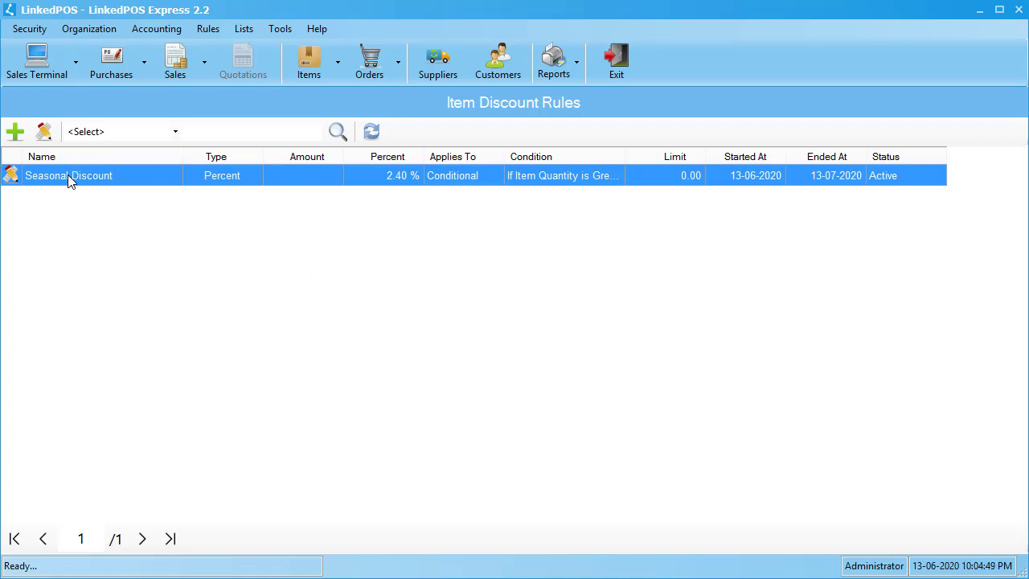
{"action": "left_click", "coordinate": [43, 133]}
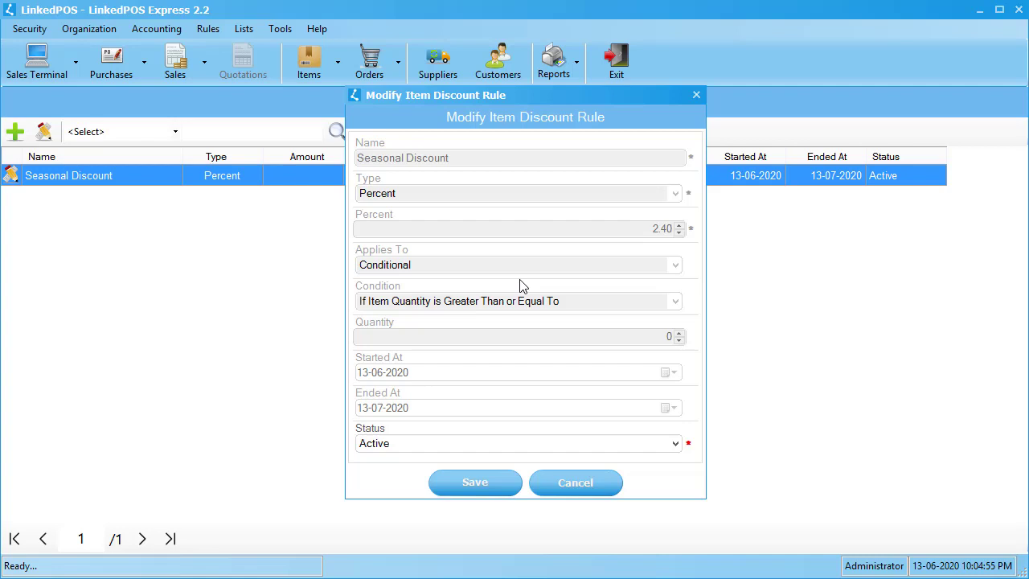
{"action": "left_click", "coordinate": [360, 447]}
{"action": "left_click", "coordinate": [273, 415]}
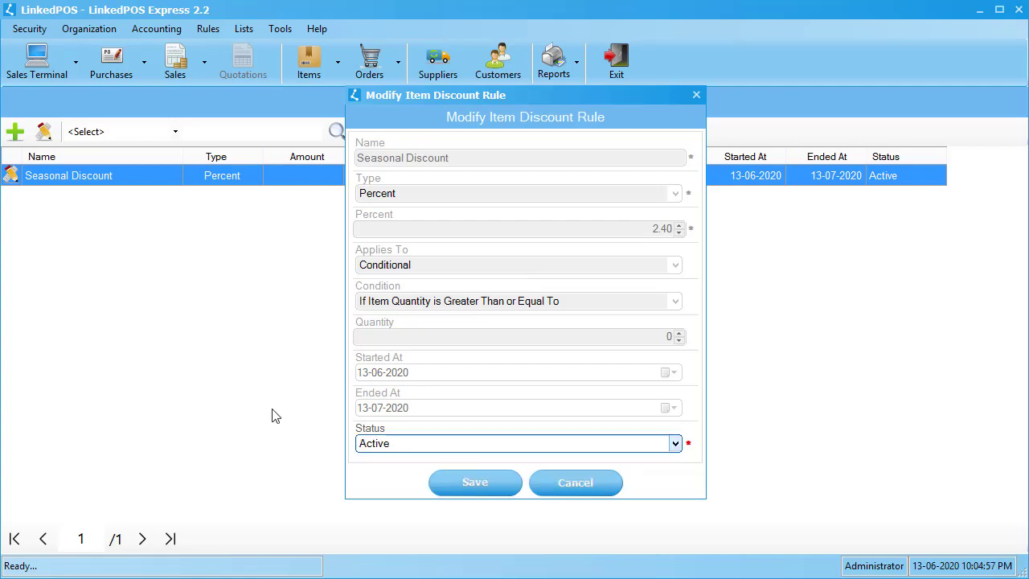
{"action": "left_click", "coordinate": [573, 483]}
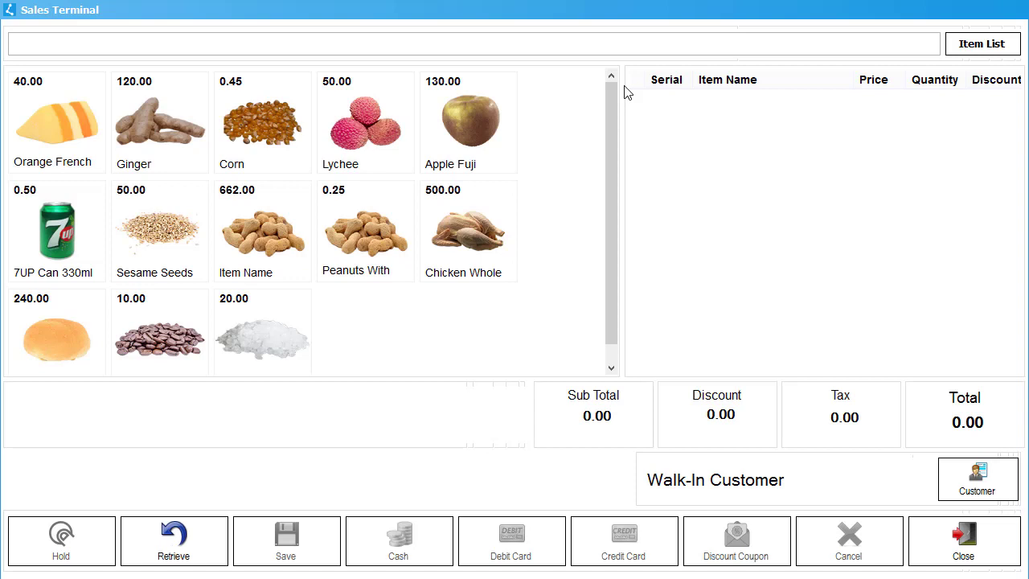
- Ring up three Orange French Cheese items at 4.0 discount each, totalling 112.50
{"action": "left_click_drag", "start_coordinate": [622, 83], "coordinate": [434, 95]}
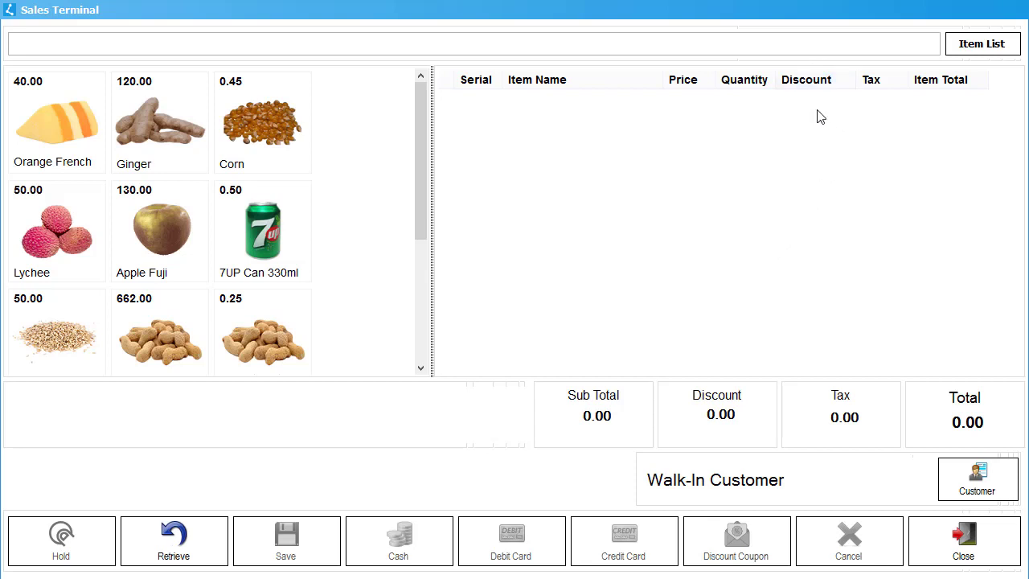
{"action": "left_click", "coordinate": [75, 142]}
{"action": "left_click", "coordinate": [74, 142]}
{"action": "left_click", "coordinate": [74, 142]}
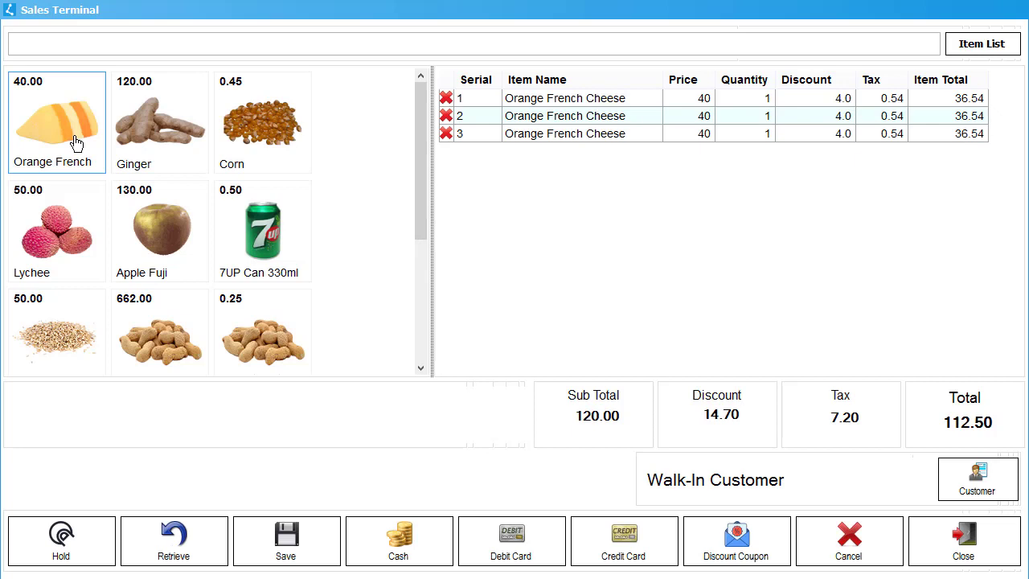
{"action": "mouse_move", "coordinate": [880, 161]}
{"action": "mouse_move", "coordinate": [706, 423]}
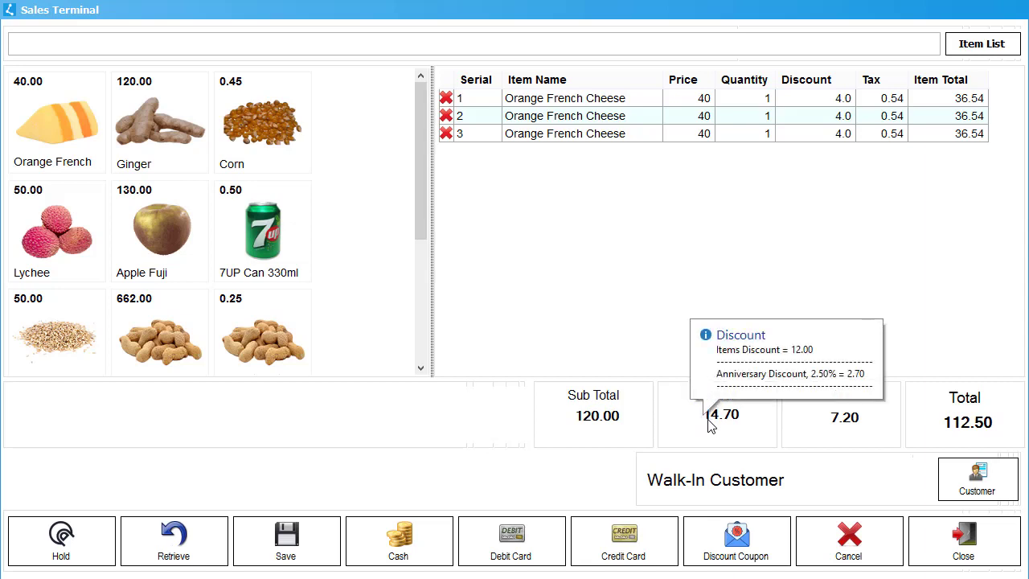